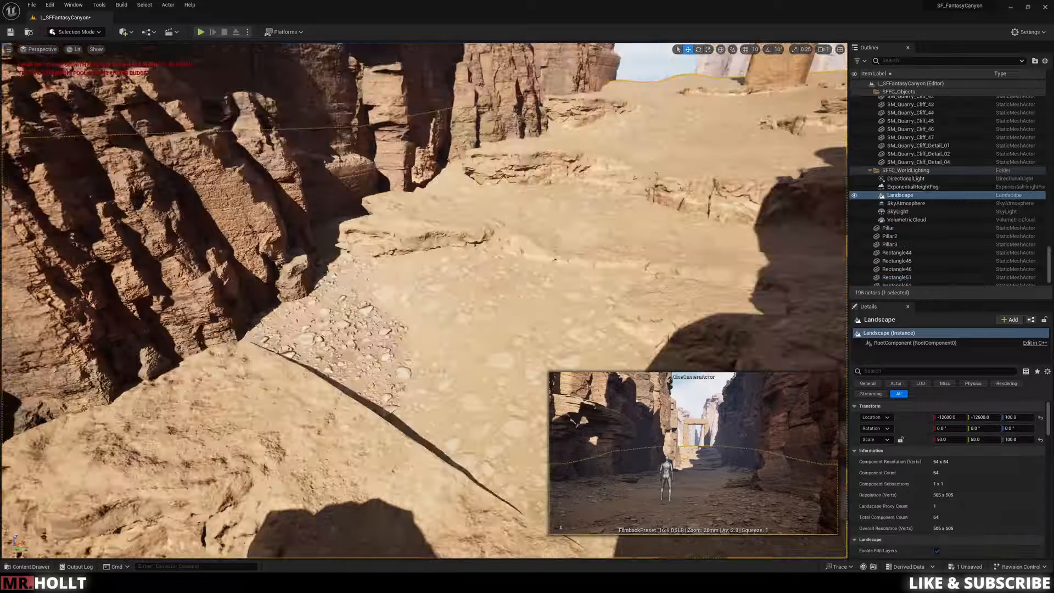
# Step: Duplicate the rocky ground patch and position the copy on the sandy slope beside the canyon wall
pyautogui.click(525, 294)
pyautogui.click(430, 322)
pyautogui.click(363, 284)
pyautogui.keyDown('alt'); pyautogui.moveTo(388, 200); pyautogui.dragTo(388, 193); pyautogui.keyUp('alt')
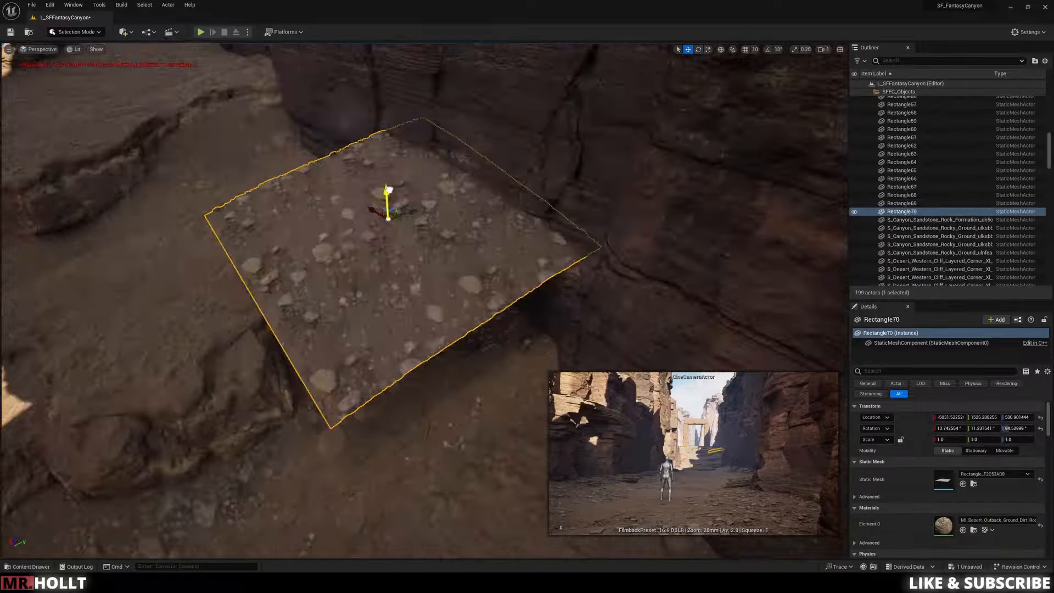
pyautogui.click(388, 193)
# Step: Duplicate further rocky ground patches and place them along the sandy steps leading up the canyon
pyautogui.click(356, 284)
pyautogui.moveTo(357, 284); pyautogui.dragTo(286, 201, button='right')
pyautogui.keyDown('alt'); pyautogui.moveTo(285, 200); pyautogui.dragTo(290, 189); pyautogui.keyUp('alt')
pyautogui.moveTo(290, 190); pyautogui.dragTo(633, 214, button='right')
pyautogui.click(477, 405)
pyautogui.click(633, 214)
pyautogui.keyDown('alt'); pyautogui.moveTo(632, 214); pyautogui.dragTo(649, 233); pyautogui.keyUp('alt')
pyautogui.moveTo(649, 233); pyautogui.dragTo(307, 291, button='right')
pyautogui.keyDown('alt'); pyautogui.moveTo(307, 290); pyautogui.dragTo(294, 297); pyautogui.keyUp('alt')
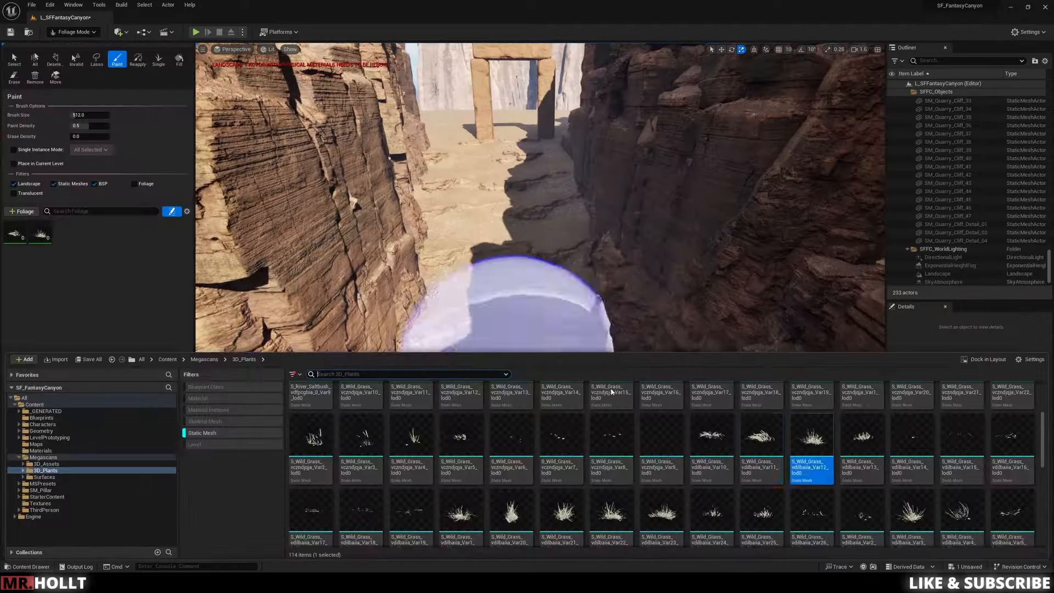
# Step: Add S_Wild_Grass variants and other plant meshes from the Megascans 3D_Plants folder to the foliage palette
pyautogui.click(712, 480)
pyautogui.moveTo(714, 475); pyautogui.dragTo(96, 248)
pyautogui.scroll(-3, 785, 470)
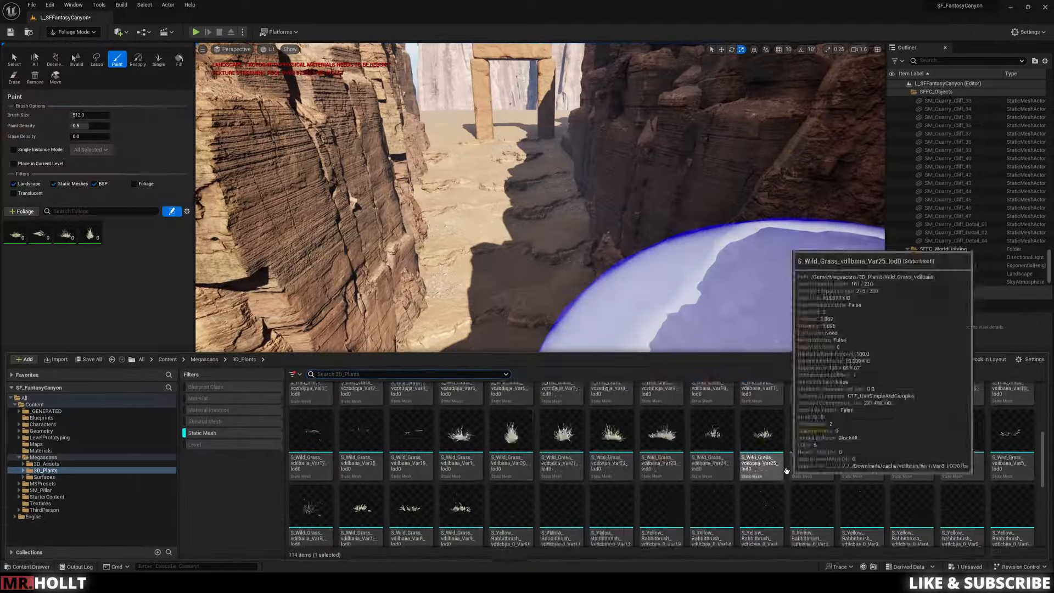
pyautogui.scroll(-1, 786, 470)
pyautogui.moveTo(511, 434); pyautogui.dragTo(96, 248)
pyautogui.moveTo(623, 440); pyautogui.dragTo(96, 249)
pyautogui.moveTo(861, 436); pyautogui.dragTo(96, 248)
pyautogui.moveTo(411, 502); pyautogui.dragTo(218, 306)
pyautogui.moveTo(217, 306); pyautogui.dragTo(96, 248)
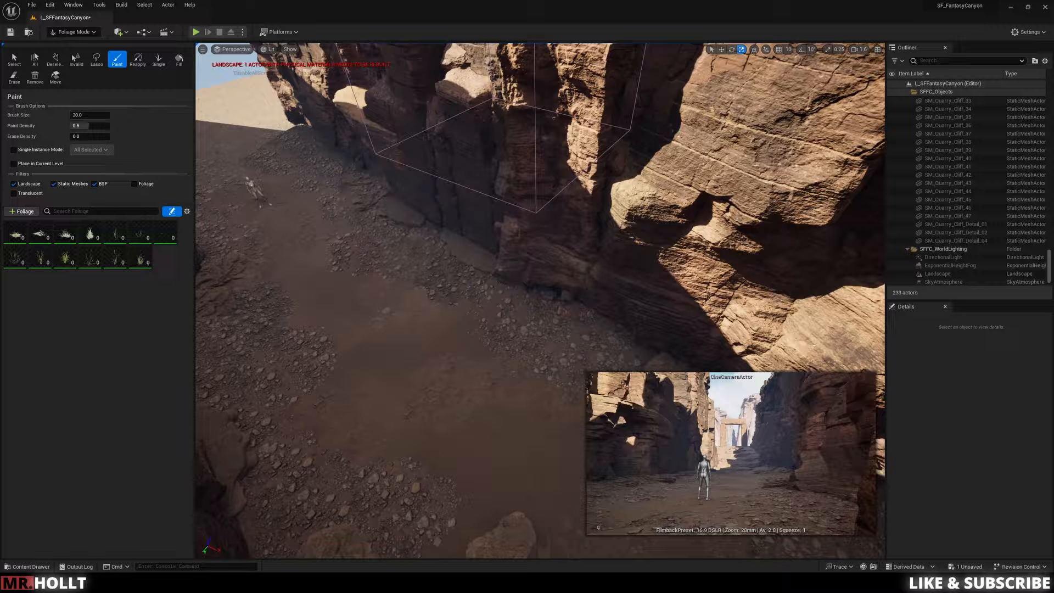
# Step: Deactivate the nine non-selected-grass plant types in the foliage palette and paint the first wild grass clumps beside the canyon wall
pyautogui.moveTo(540, 300); pyautogui.dragTo(329, 300, button='right')
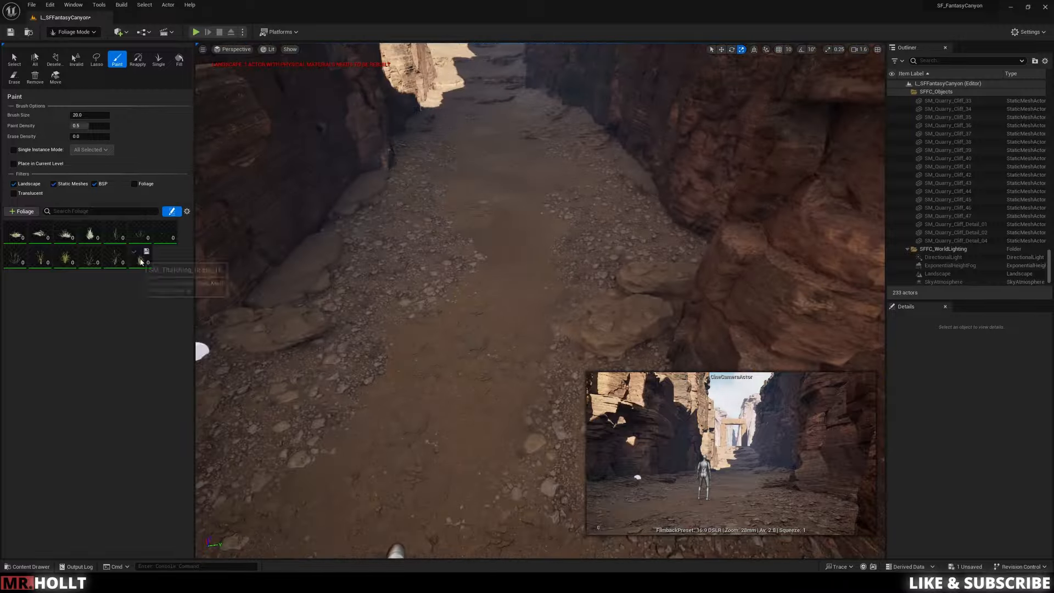
pyautogui.click(141, 256)
pyautogui.keyDown('shift'); pyautogui.click(115, 232); pyautogui.keyUp('shift')
pyautogui.click(108, 225)
pyautogui.click(354, 247)
# Step: Paint wild grass clumps along both rocky edges of the canyon path
pyautogui.moveTo(384, 355)
pyautogui.mouseDown(button='right')
pyautogui.moveTo(307, 280)
pyautogui.moveTo(263, 324)
pyautogui.moveTo(395, 379)
pyautogui.mouseUp(button='right')
pyautogui.scroll(-3, 383, 355)
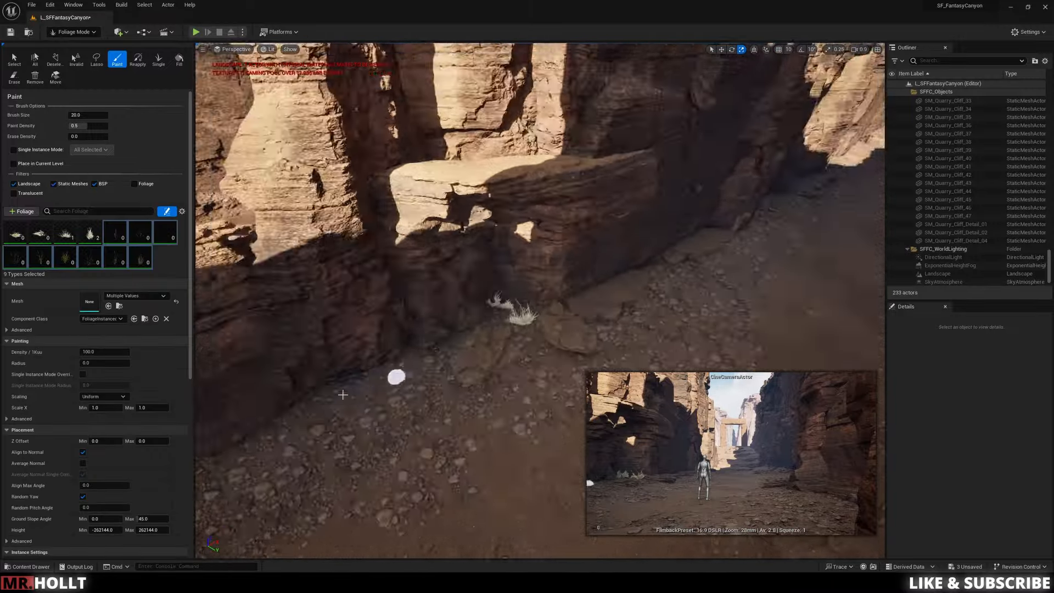
pyautogui.click(294, 358)
pyautogui.click(265, 382)
pyautogui.click(543, 331)
pyautogui.moveTo(543, 331); pyautogui.dragTo(714, 307, button='right')
pyautogui.moveTo(336, 275); pyautogui.dragTo(645, 327, button='right')
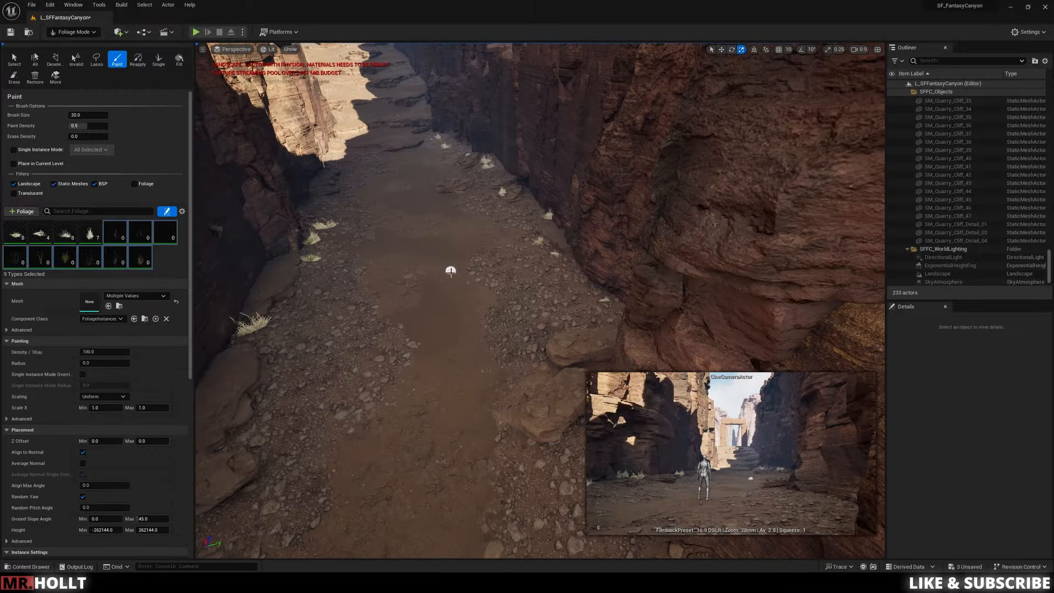
# Step: Reactivate the nine plant types and paint mixed foliage around the mannequin and on the nearby ledge
pyautogui.moveTo(450, 271); pyautogui.dragTo(494, 291, button='right')
pyautogui.click(109, 225)
pyautogui.click(581, 301)
pyautogui.click(552, 351)
pyautogui.moveTo(630, 357); pyautogui.dragTo(467, 329, button='right')
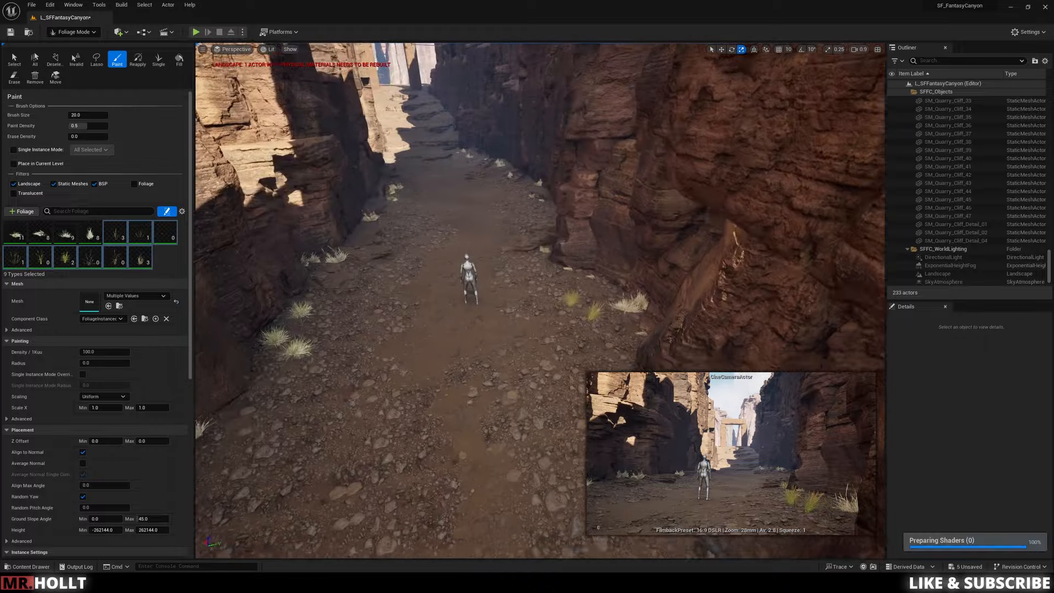
pyautogui.click(264, 377)
pyautogui.moveTo(252, 160); pyautogui.dragTo(435, 282, button='right')
pyautogui.click(435, 282)
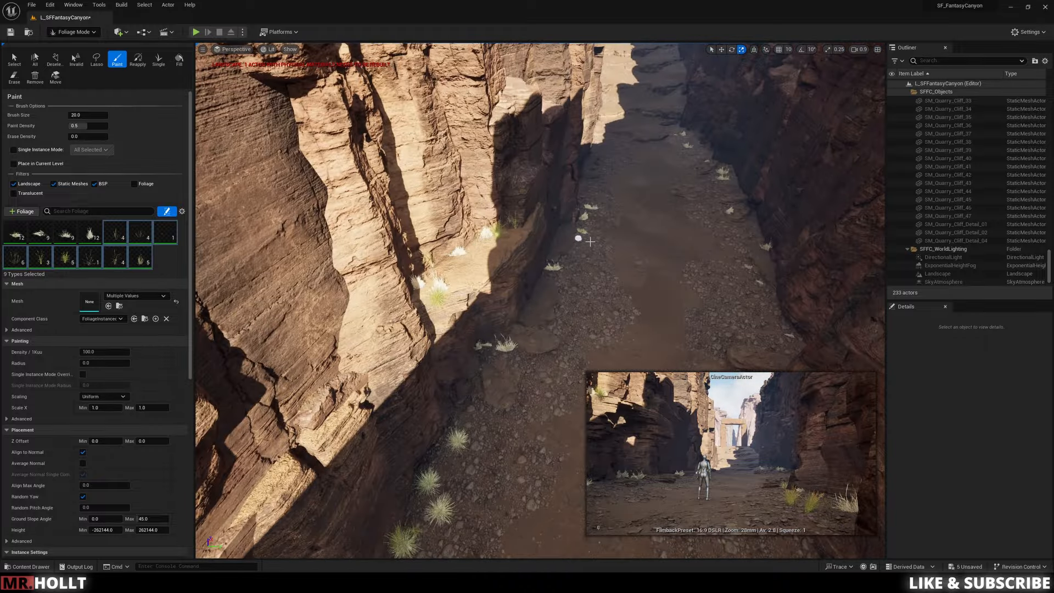
# Step: Paint more mixed grass and plants along the sides of the path deeper into the canyon
pyautogui.moveTo(494, 236); pyautogui.dragTo(600, 320, button='right')
pyautogui.keyDown('shift'); pyautogui.click(600, 320); pyautogui.keyUp('shift')
pyautogui.moveTo(428, 99); pyautogui.dragTo(647, 272, button='right')
pyautogui.moveTo(647, 272)
pyautogui.mouseDown()
pyautogui.moveTo(442, 84)
pyautogui.moveTo(377, 66)
pyautogui.mouseUp()
pyautogui.moveTo(377, 66)
pyautogui.mouseDown(button='right')
pyautogui.moveTo(560, 251)
pyautogui.moveTo(566, 164)
pyautogui.mouseUp(button='right')
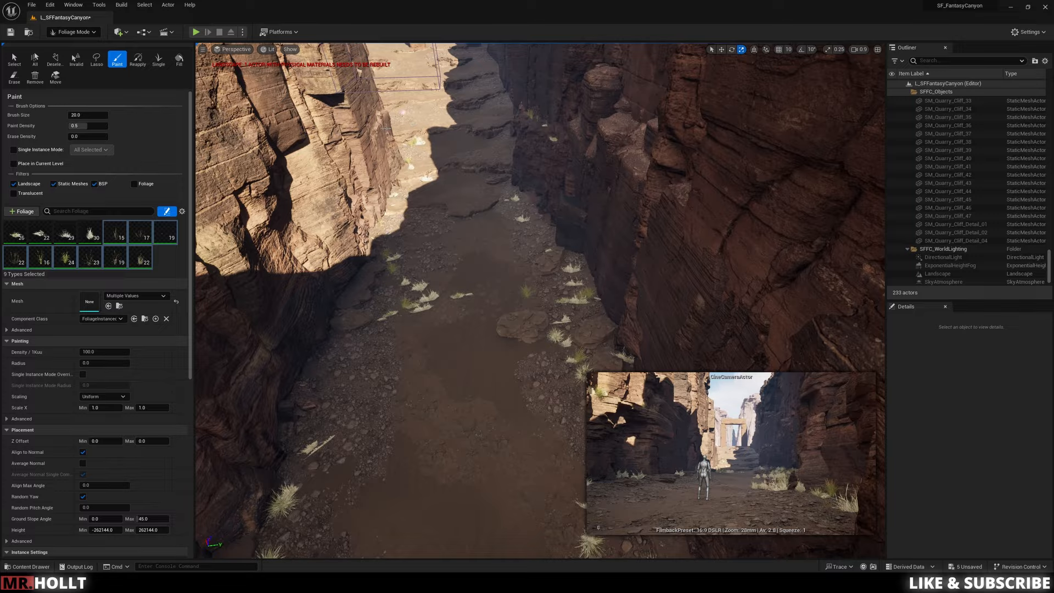
# Step: Extend the mixed foliage along the sunlit ledges and far section of the canyon floor
pyautogui.click(444, 213)
pyautogui.press('w')
pyautogui.scroll(1, 464, 215)
pyautogui.moveTo(444, 214); pyautogui.dragTo(579, 266, button='right')
pyautogui.click(449, 241)
pyautogui.moveTo(426, 168); pyautogui.dragTo(433, 87, button='right')
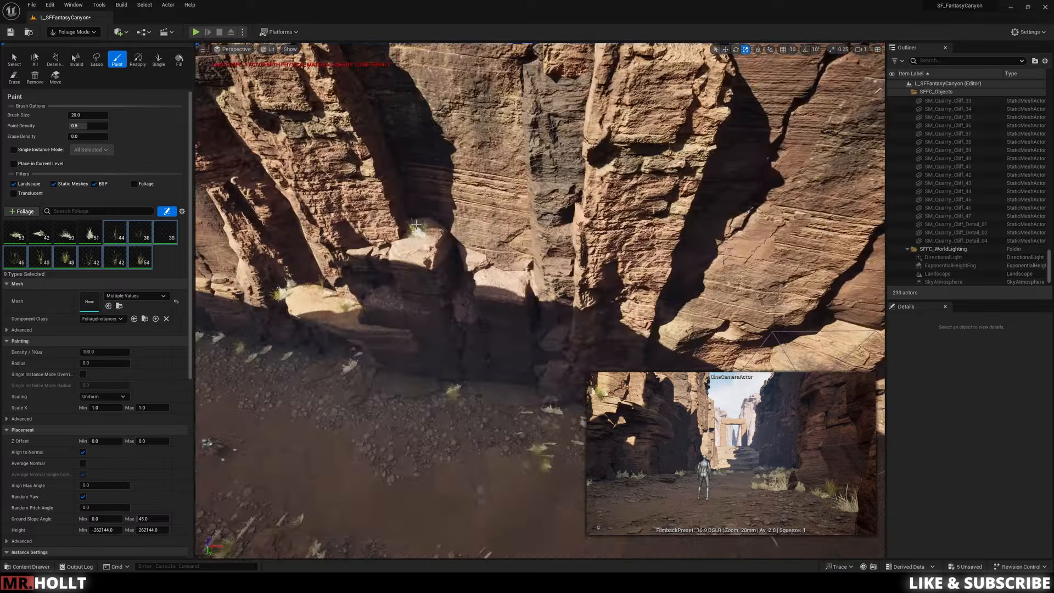
# Step: Paint foliage tufts on the protruding cliff ledges and fill gaps at the base of the walls
pyautogui.moveTo(422, 234); pyautogui.dragTo(506, 276)
pyautogui.moveTo(506, 276)
pyautogui.mouseDown(button='right')
pyautogui.moveTo(527, 286)
pyautogui.moveTo(519, 330)
pyautogui.mouseUp(button='right')
pyautogui.moveTo(521, 160); pyautogui.dragTo(263, 179)
pyautogui.click(491, 258)
pyautogui.moveTo(258, 299)
pyautogui.mouseDown(button='right')
pyautogui.moveTo(516, 247)
pyautogui.moveTo(439, 236)
pyautogui.moveTo(417, 259)
pyautogui.mouseUp(button='right')
pyautogui.press('shift')
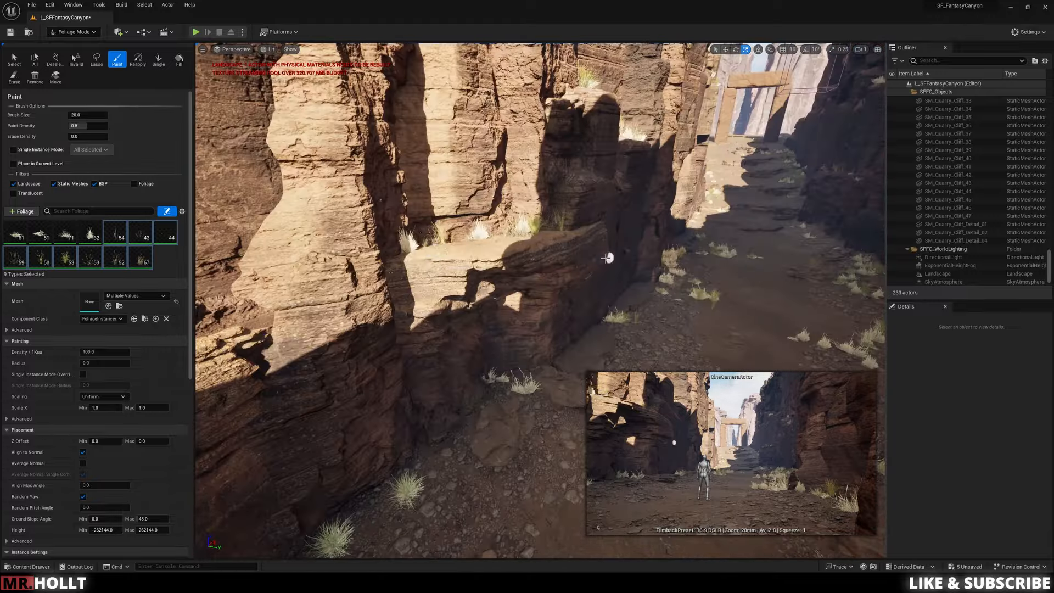
pyautogui.moveTo(606, 258); pyautogui.dragTo(212, 157, button='right')
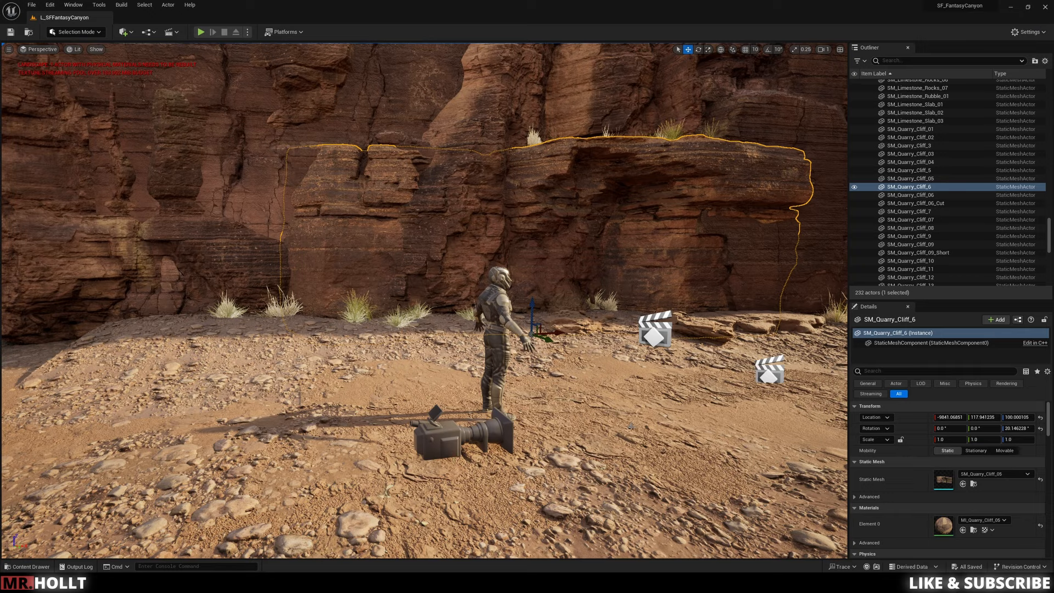
pyautogui.moveTo(630, 426); pyautogui.dragTo(560, 425, button='right')
pyautogui.click(165, 246)
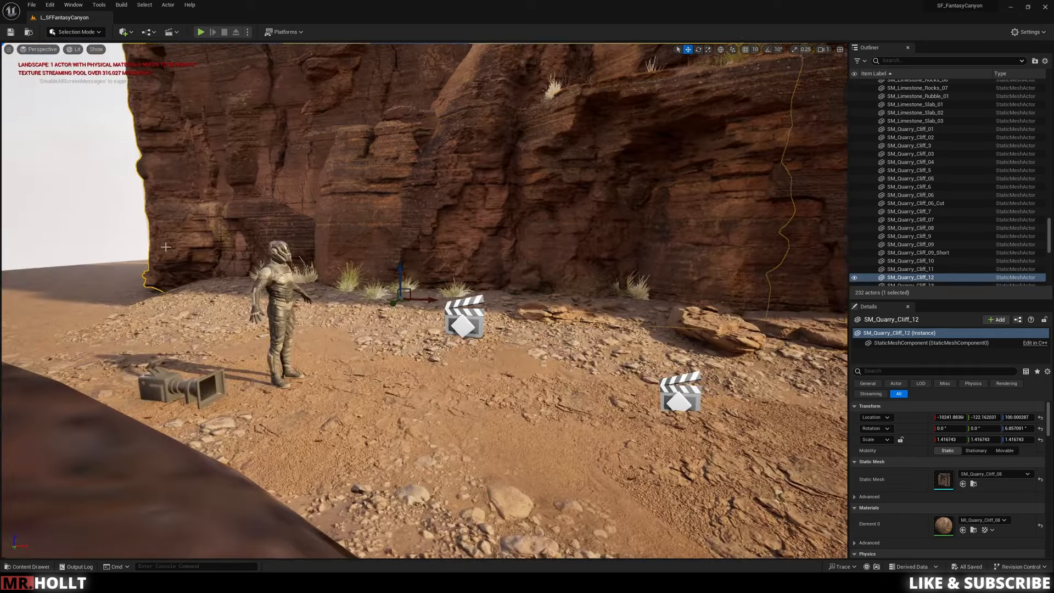
pyautogui.moveTo(165, 246); pyautogui.dragTo(49, 247, button='right')
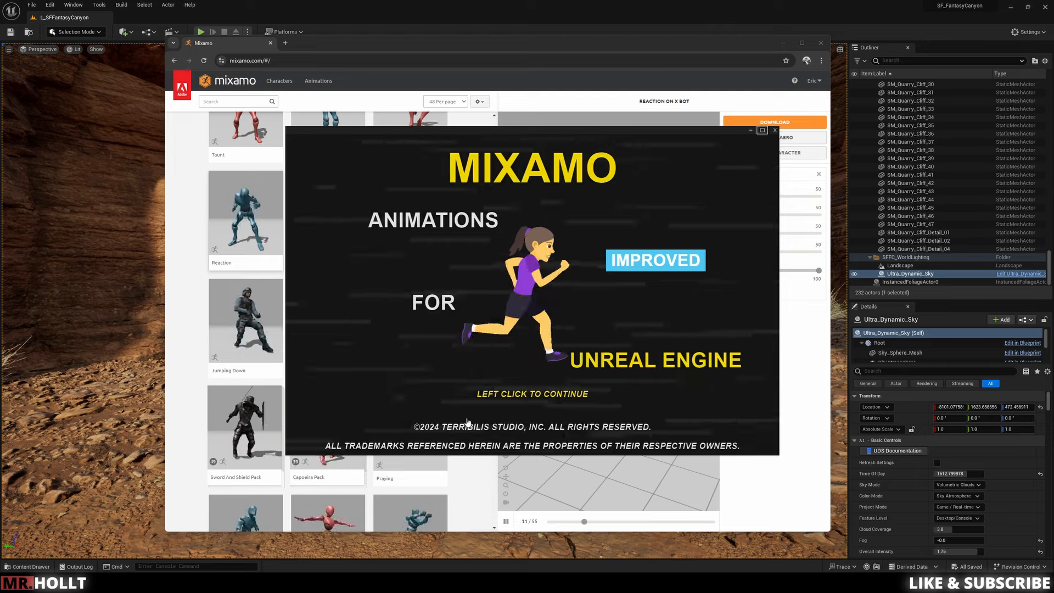
# Step: Enter the conversion process in Mixamo Converter and choose the Unreal Engine 5 Manny mannequin
pyautogui.click(467, 422)
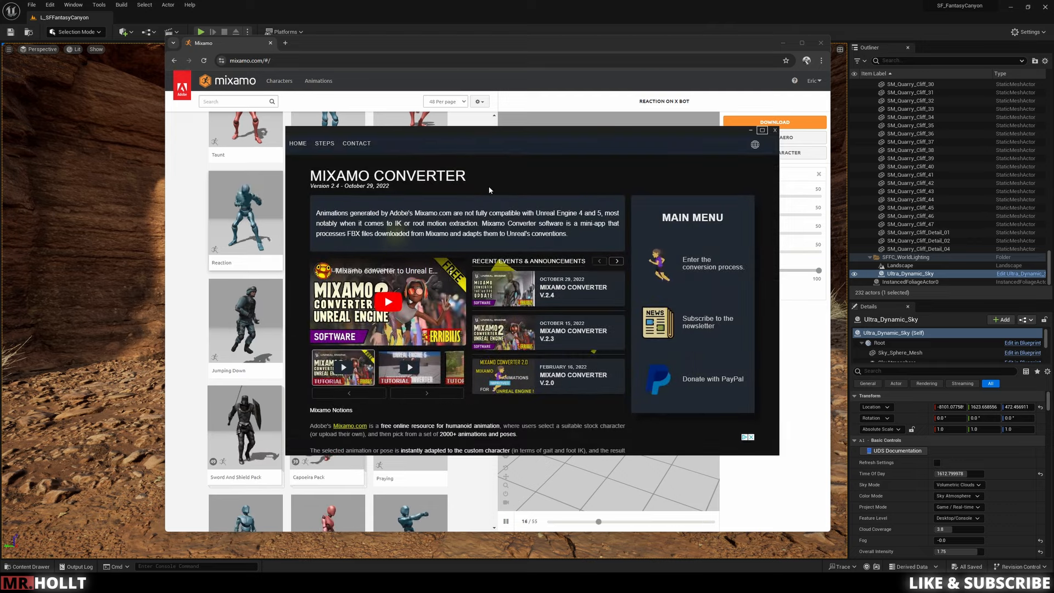
pyautogui.scroll(-5, 522, 252)
pyautogui.scroll(5, 549, 313)
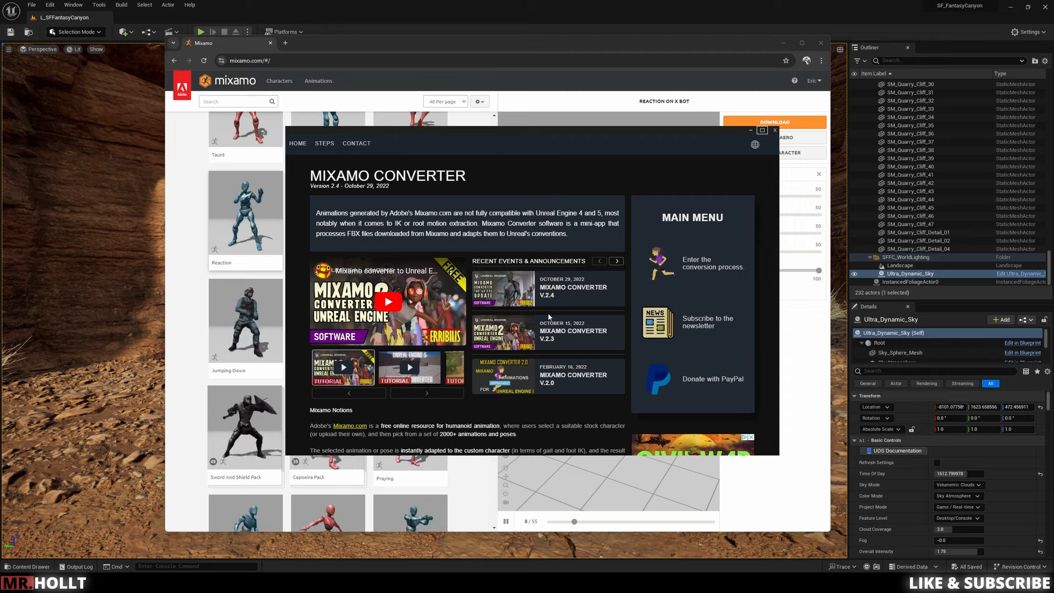
pyautogui.click(694, 263)
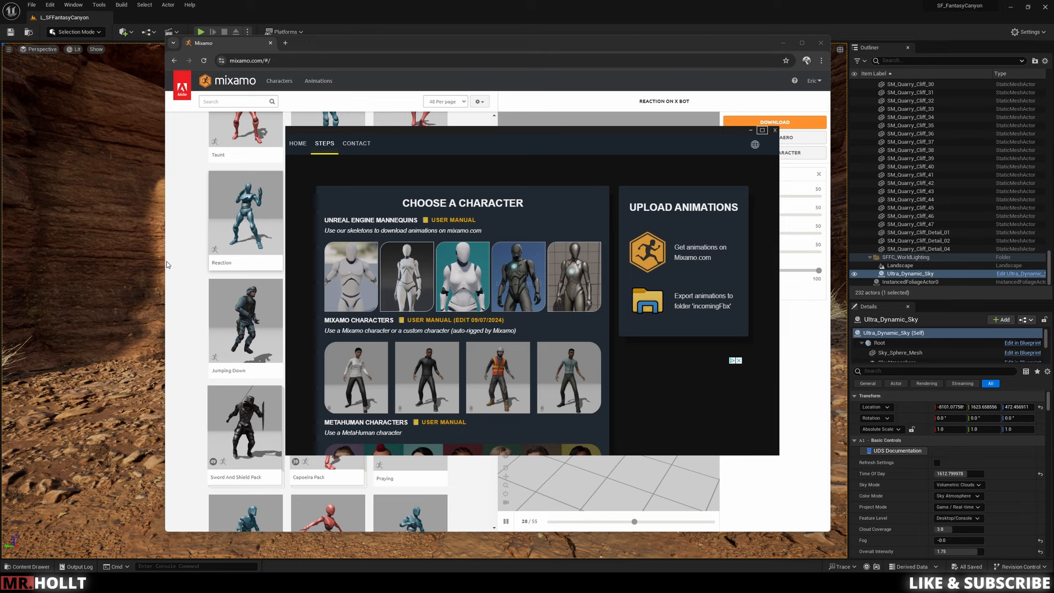
pyautogui.click(524, 277)
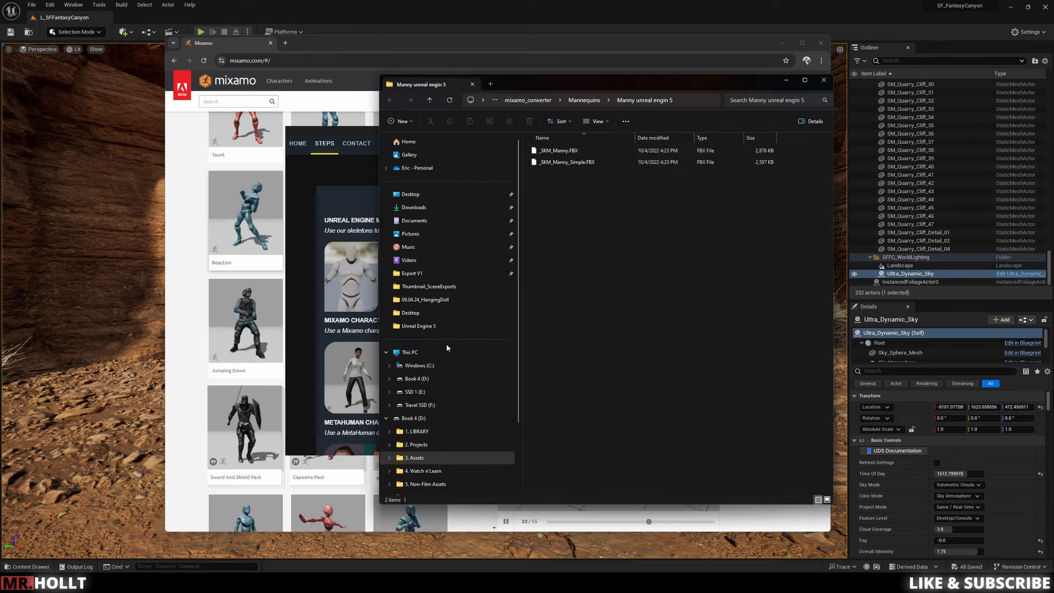
# Step: Select _SKM_Manny_Simple.FBX and arrange its folder window beside the Mixamo page with the converter minimized
pyautogui.click(558, 163)
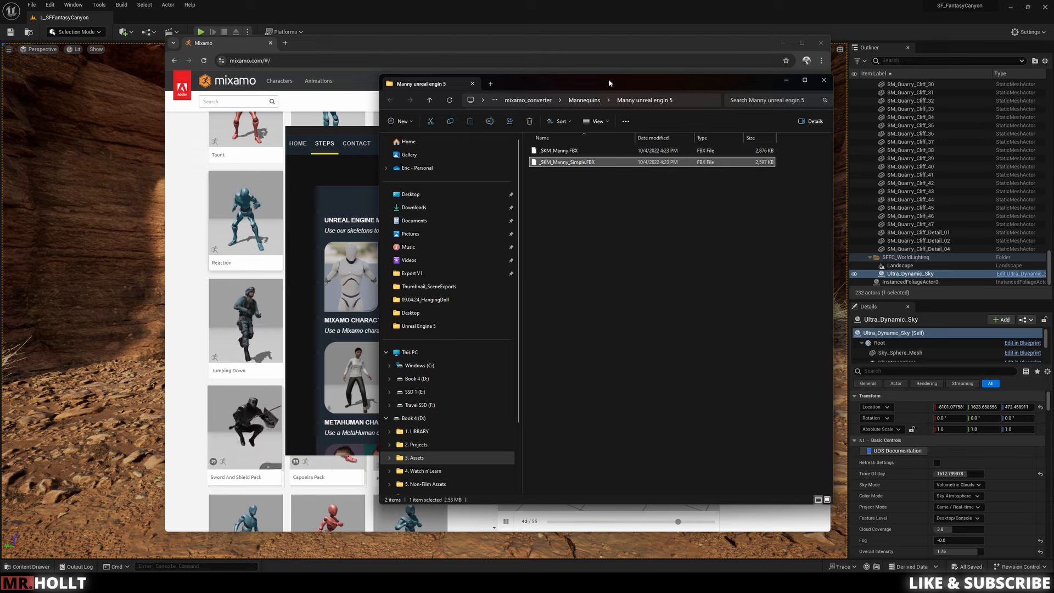
pyautogui.moveTo(609, 83); pyautogui.dragTo(840, 113)
pyautogui.click(547, 134)
pyautogui.click(750, 130)
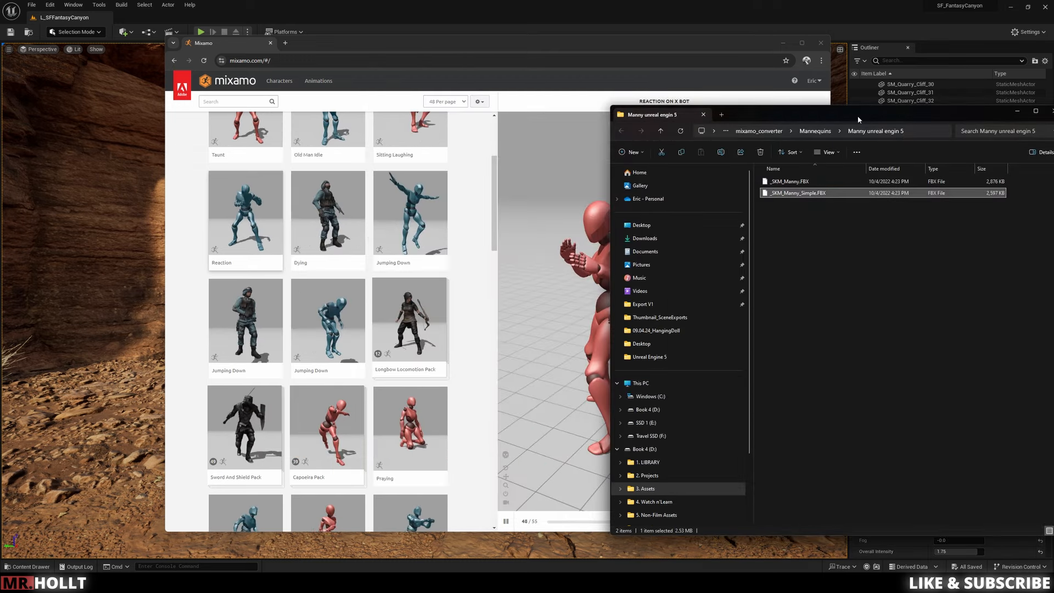
pyautogui.moveTo(746, 115); pyautogui.dragTo(105, 127)
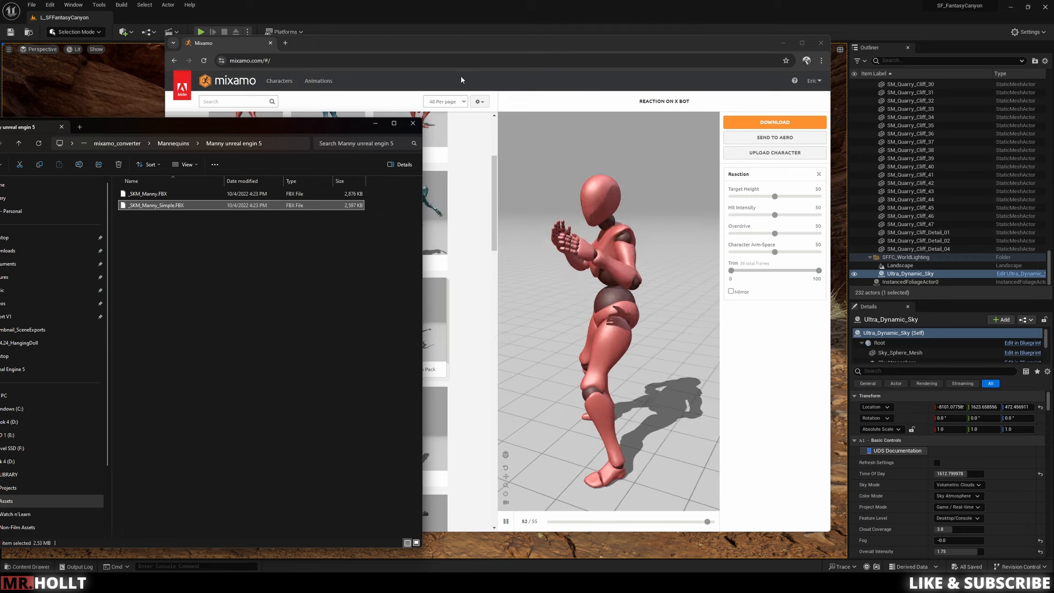
# Step: Upload _SKM_Manny_Simple.FBX to Mixamo as the character and accept the Auto-Rigger review
pyautogui.click(786, 155)
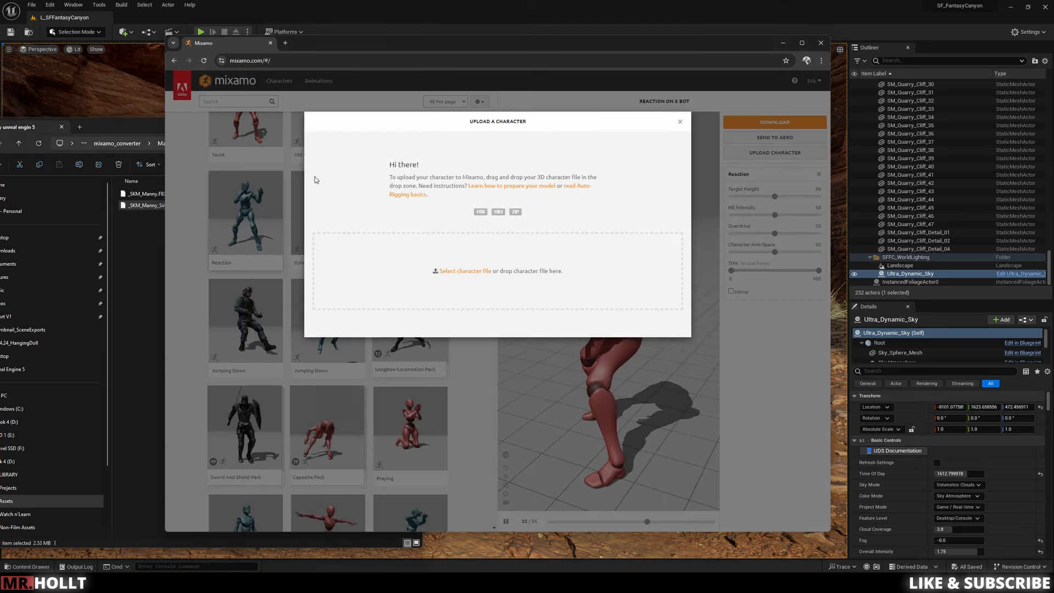
pyautogui.click(163, 205)
pyautogui.moveTo(166, 206); pyautogui.dragTo(530, 259)
pyautogui.click(93, 151)
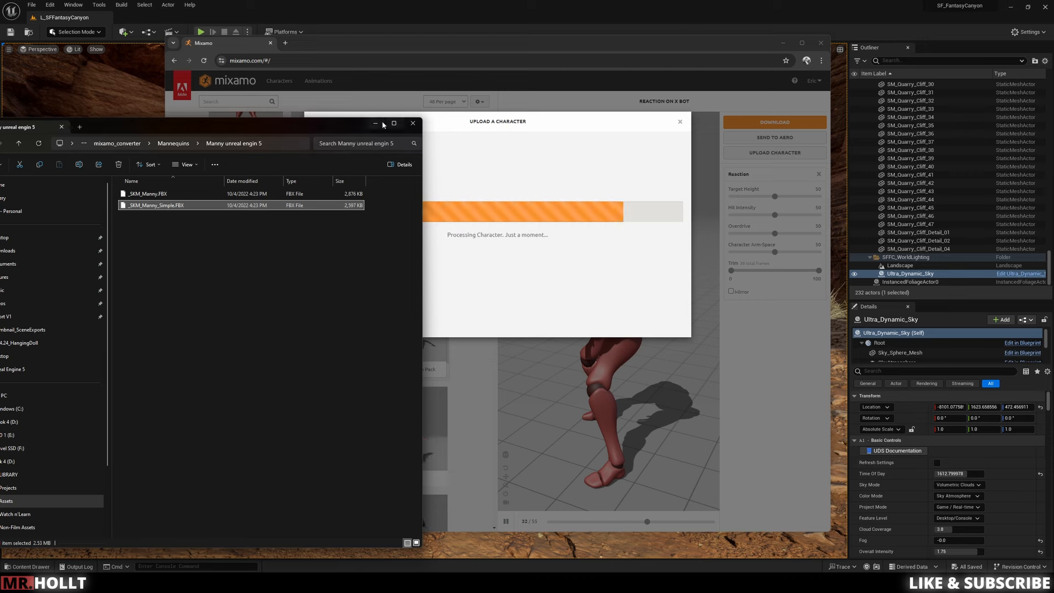
pyautogui.click(376, 125)
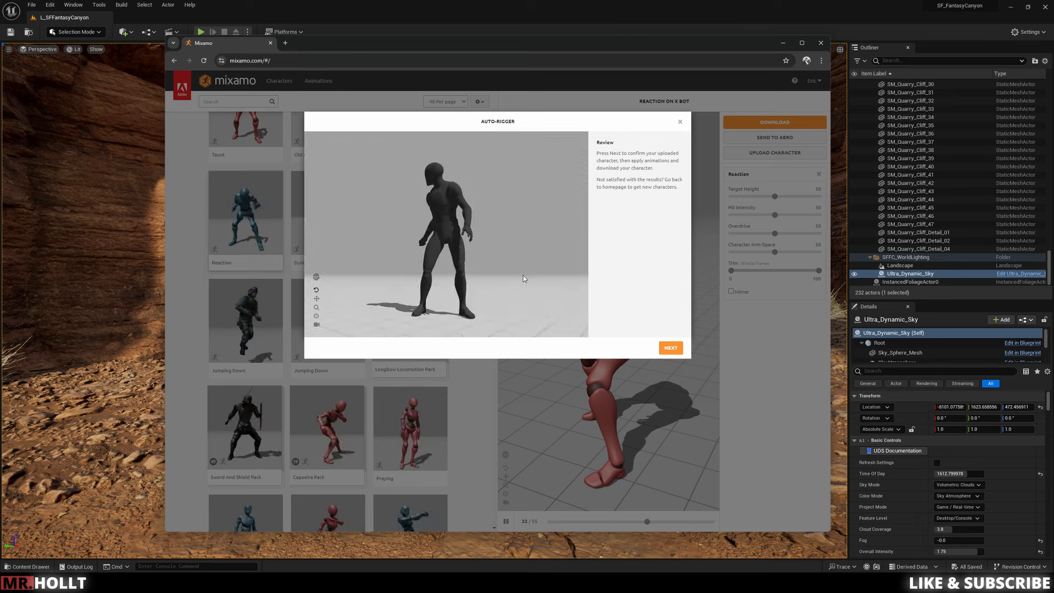
pyautogui.click(669, 349)
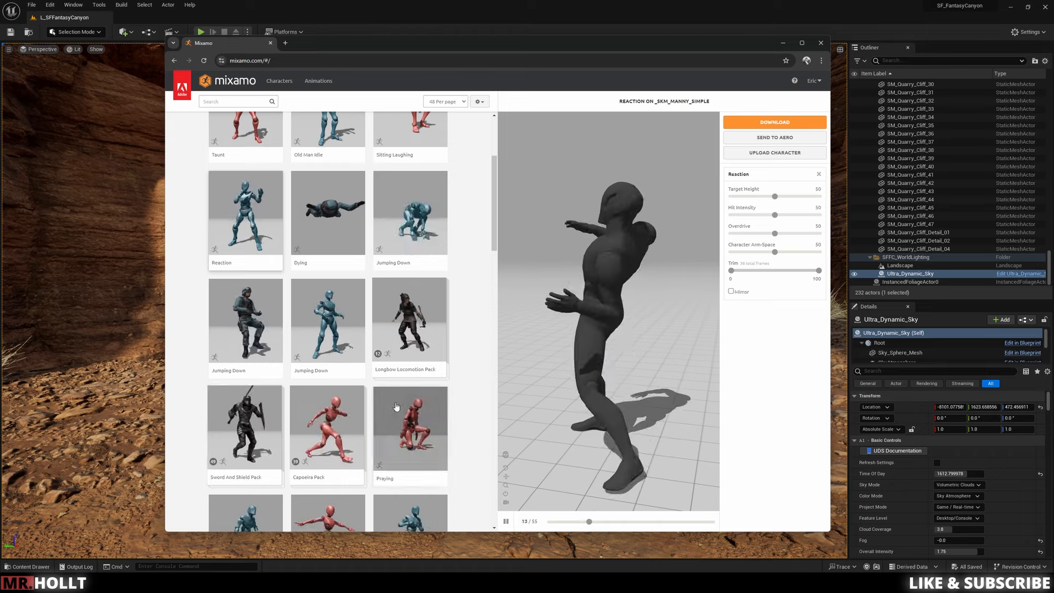
# Step: Search the Mixamo animations for "dance" and apply Tut Hip Hop Dance to the character
pyautogui.scroll(-5, 343, 346)
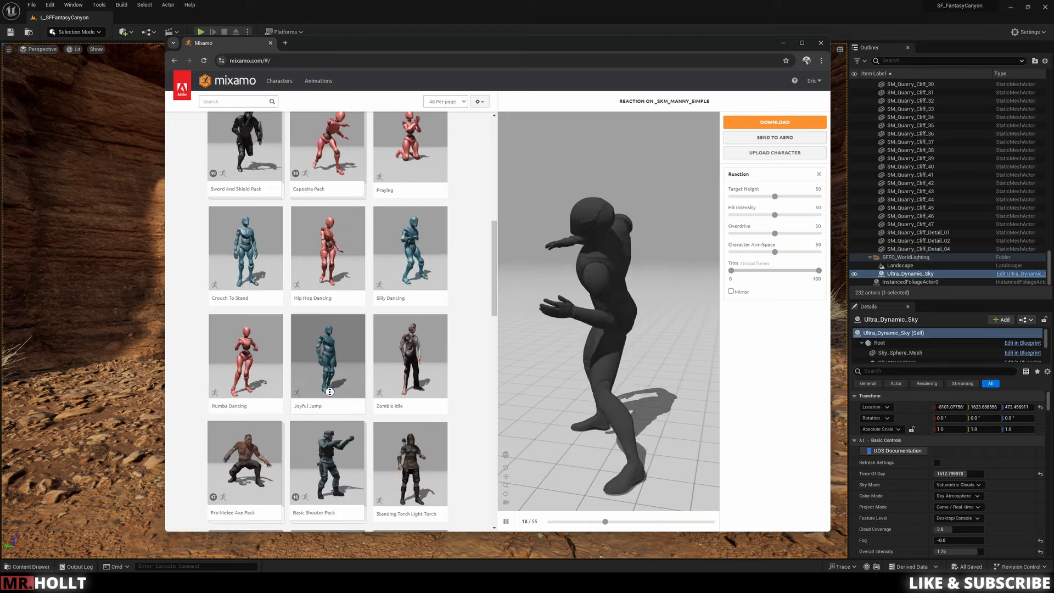
pyautogui.scroll(8, 343, 346)
pyautogui.click(229, 101)
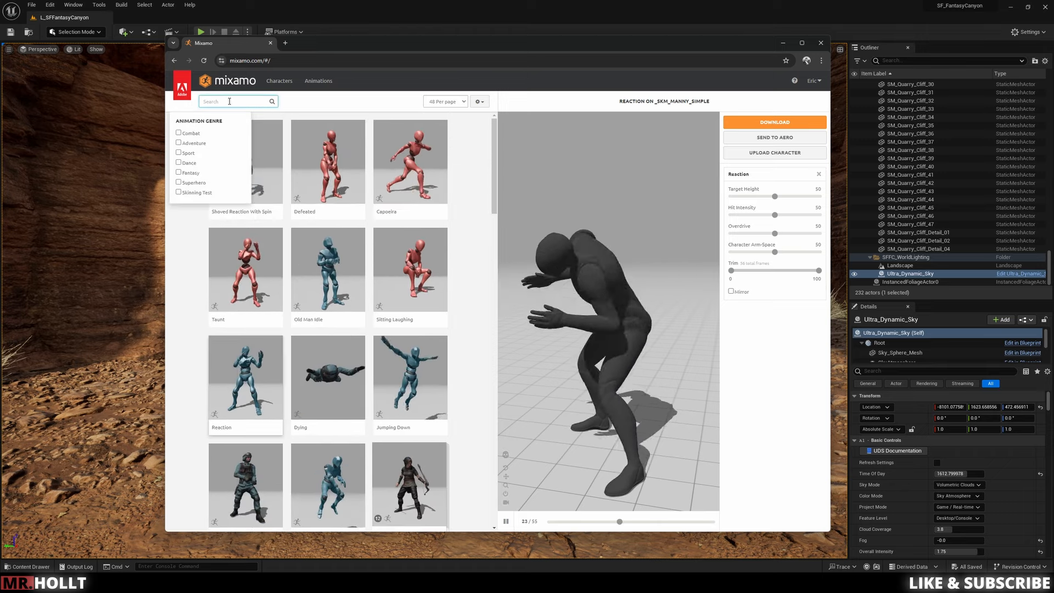
pyautogui.write('dan')
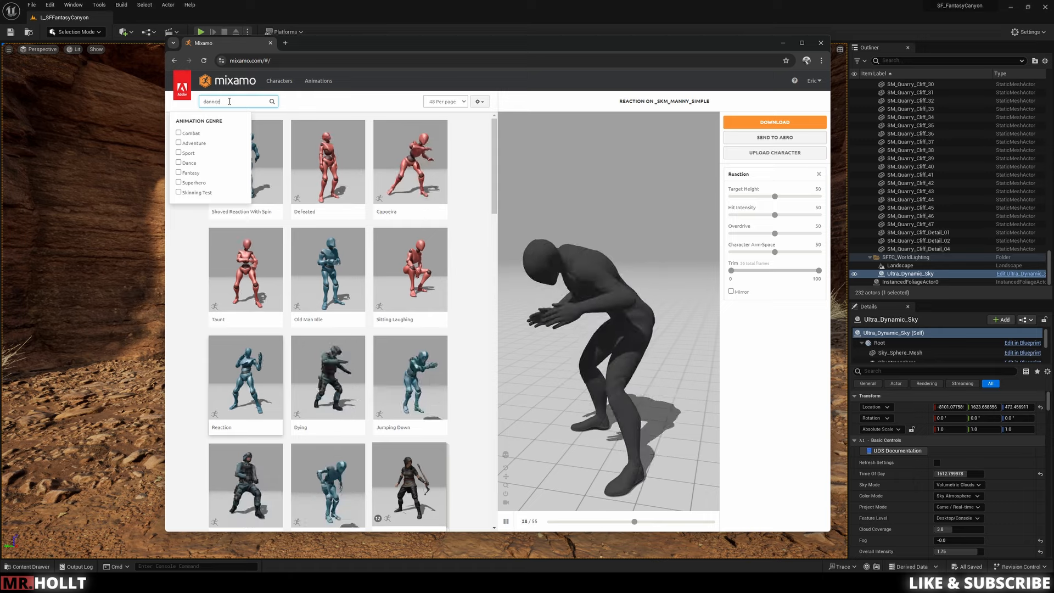
pyautogui.write('ce')
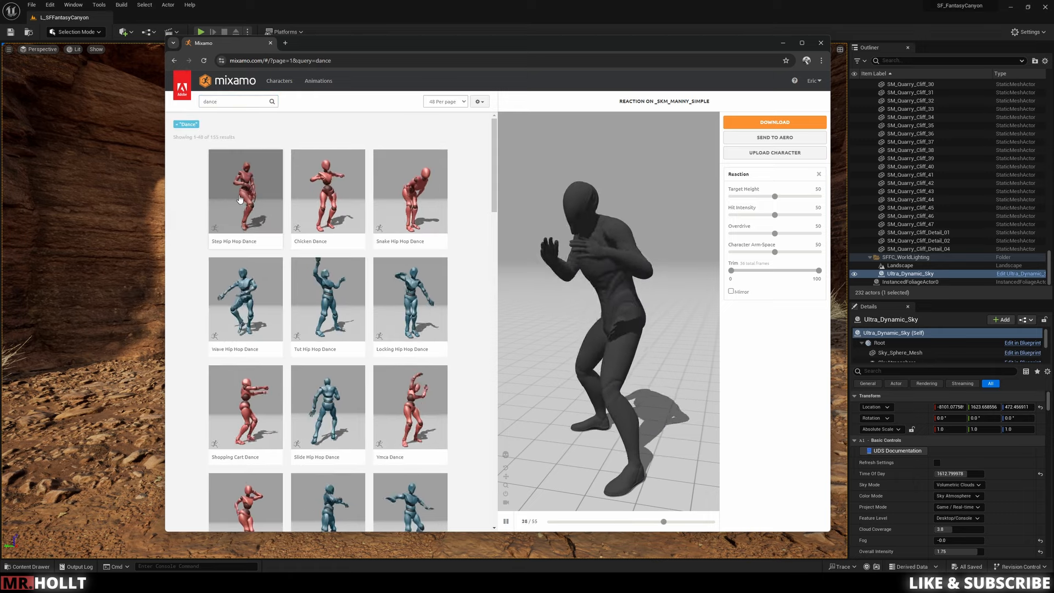
pyautogui.click(329, 296)
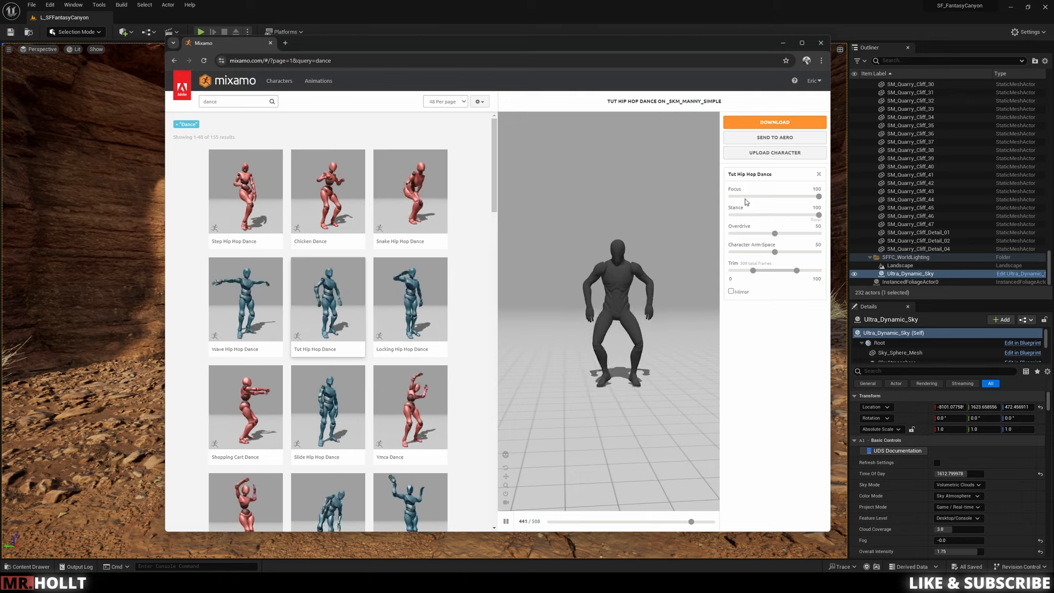
# Step: Preview an Overdrive of 60 on the dance and set its Character Arm-Space to 60
pyautogui.moveTo(775, 235); pyautogui.dragTo(783, 234)
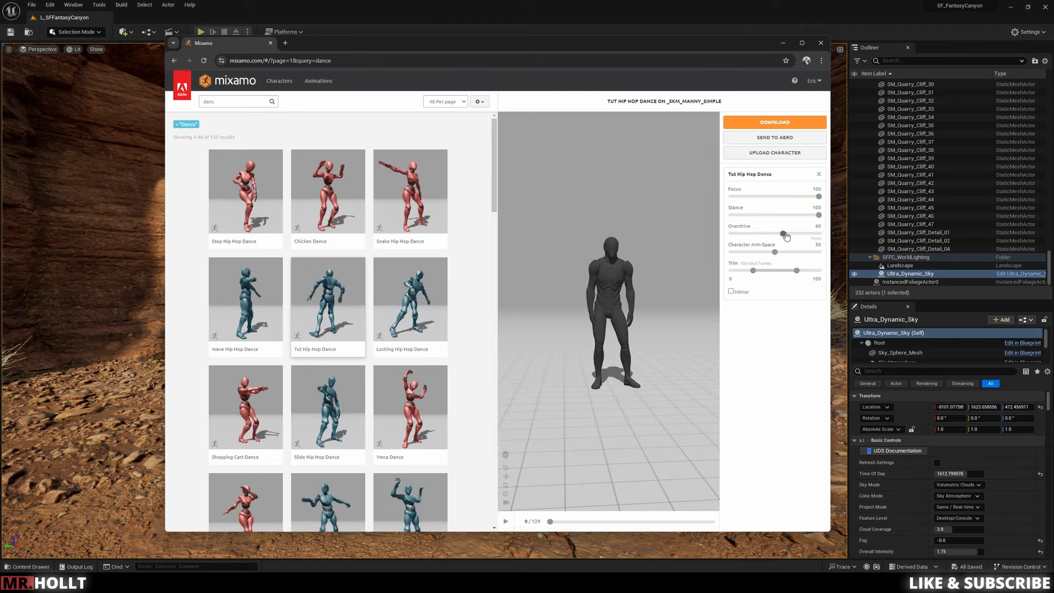
pyautogui.moveTo(780, 234); pyautogui.dragTo(778, 233)
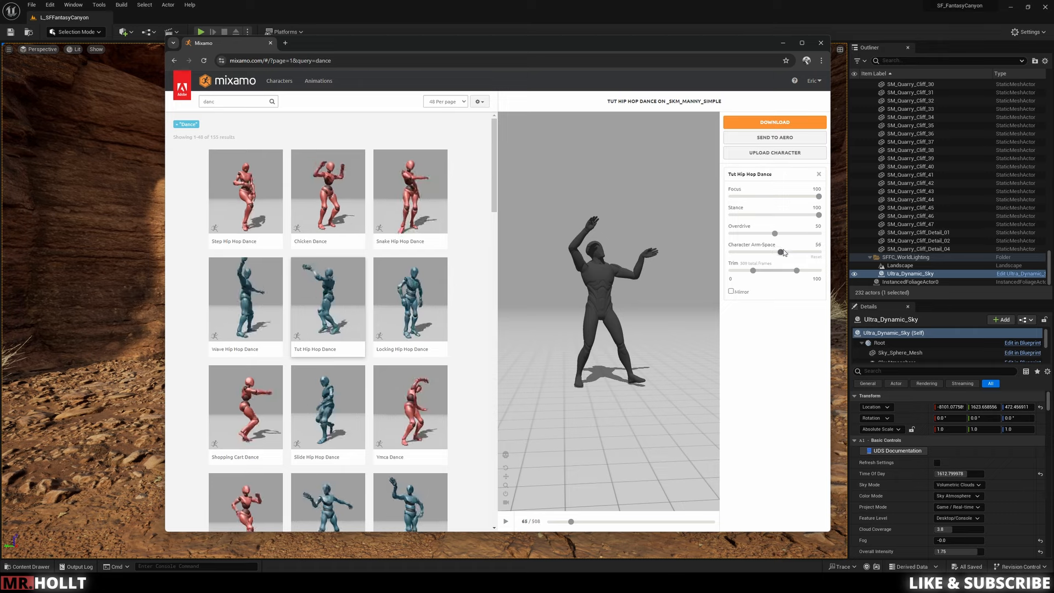
pyautogui.moveTo(786, 251); pyautogui.dragTo(785, 251)
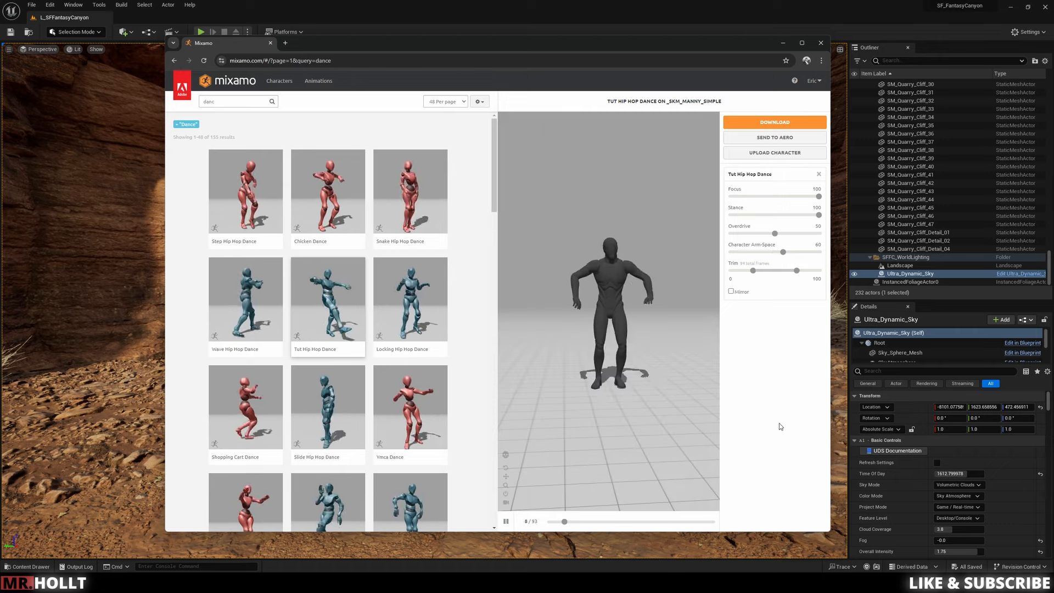
# Step: Download the dance as FBX Binary at 30 frames per second, without skin and with uniform keyframe reduction
pyautogui.scroll(-5, 329, 330)
pyautogui.click(801, 123)
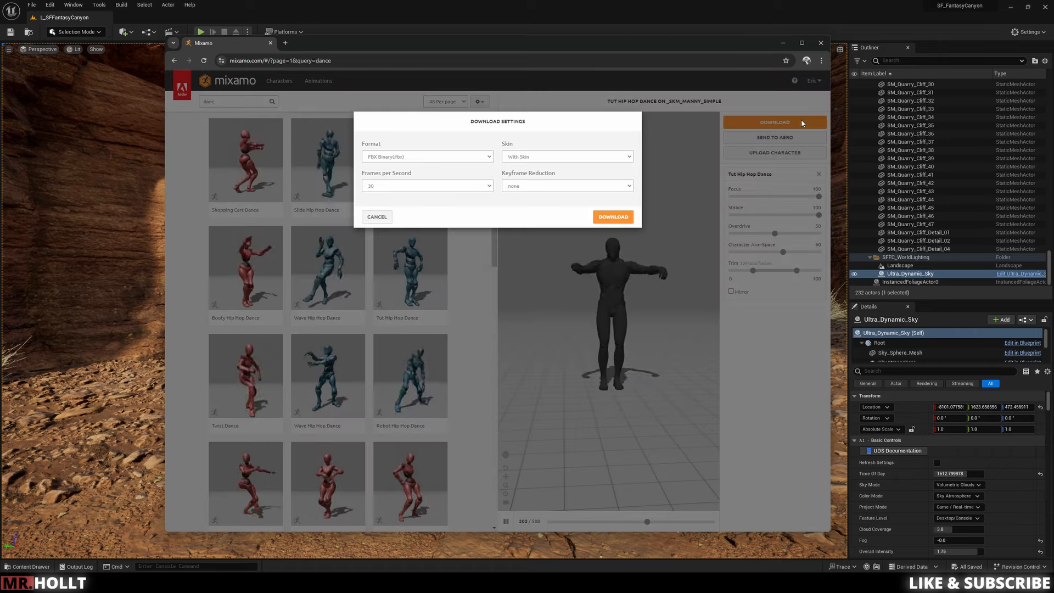
pyautogui.click(565, 156)
pyautogui.click(537, 176)
pyautogui.click(537, 185)
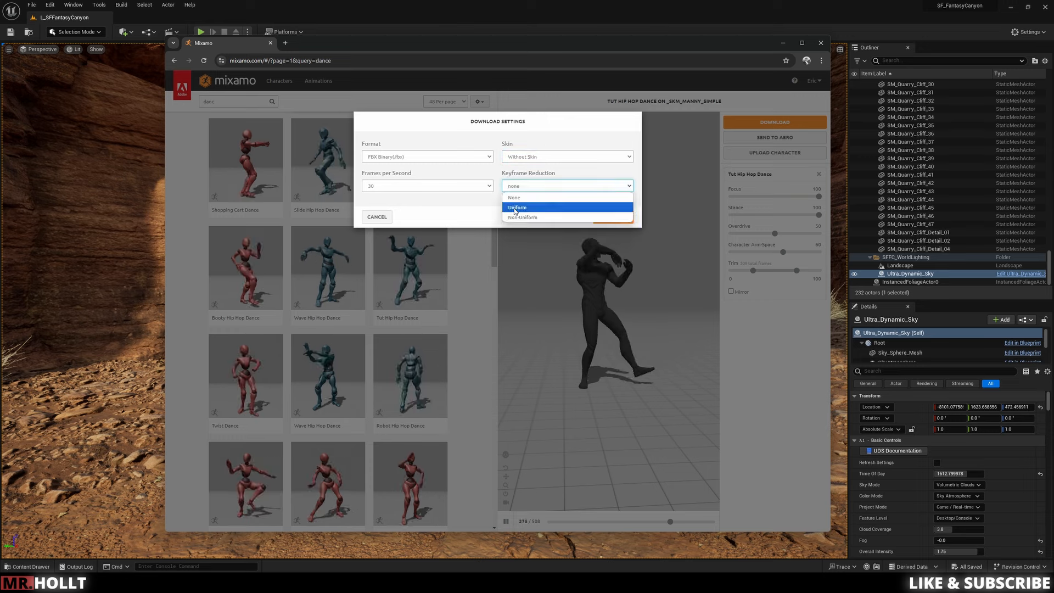
pyautogui.click(527, 212)
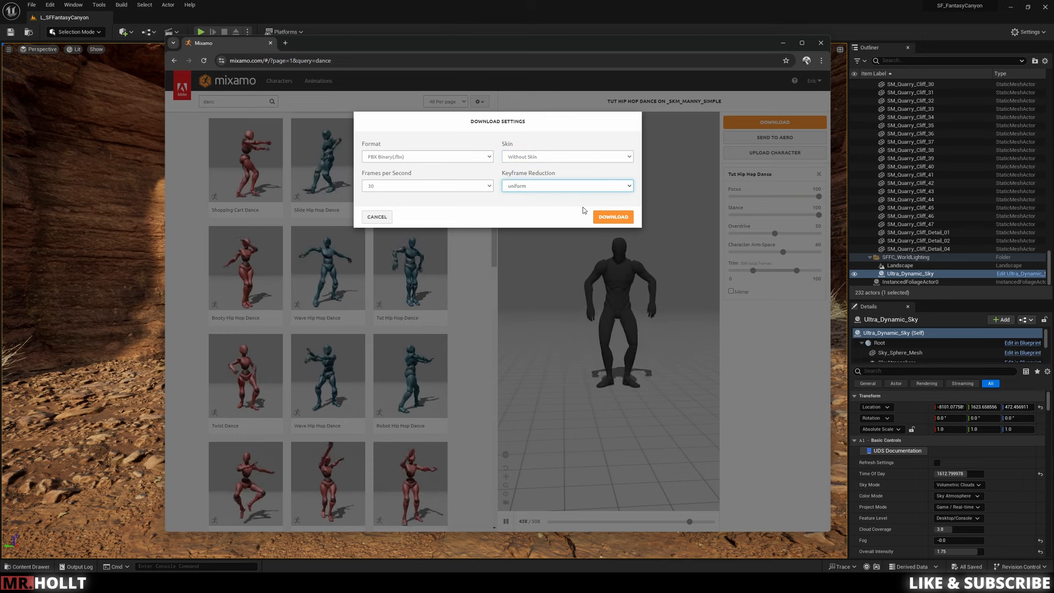
pyautogui.click(613, 216)
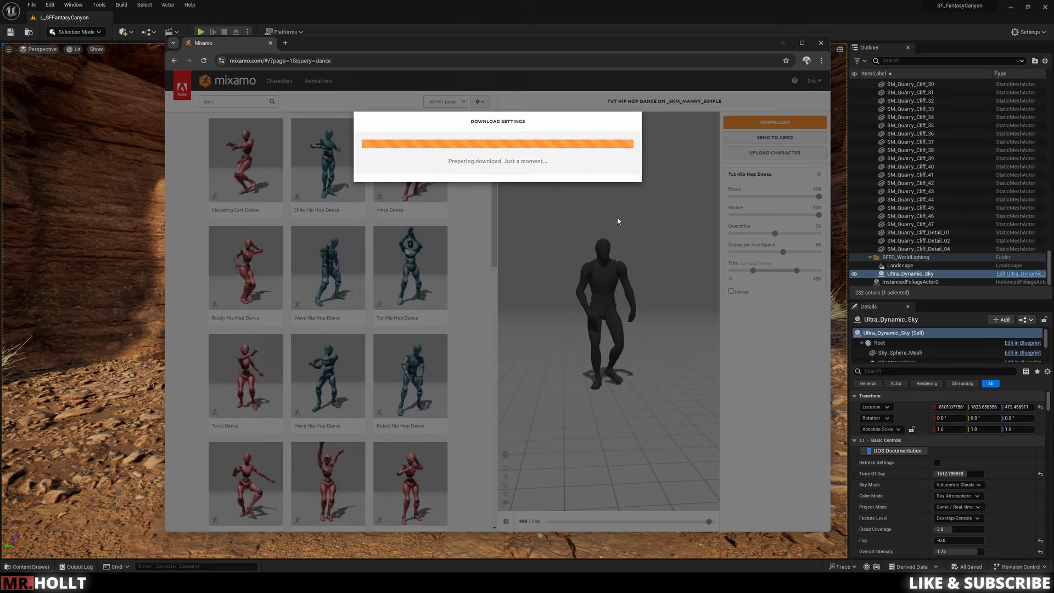